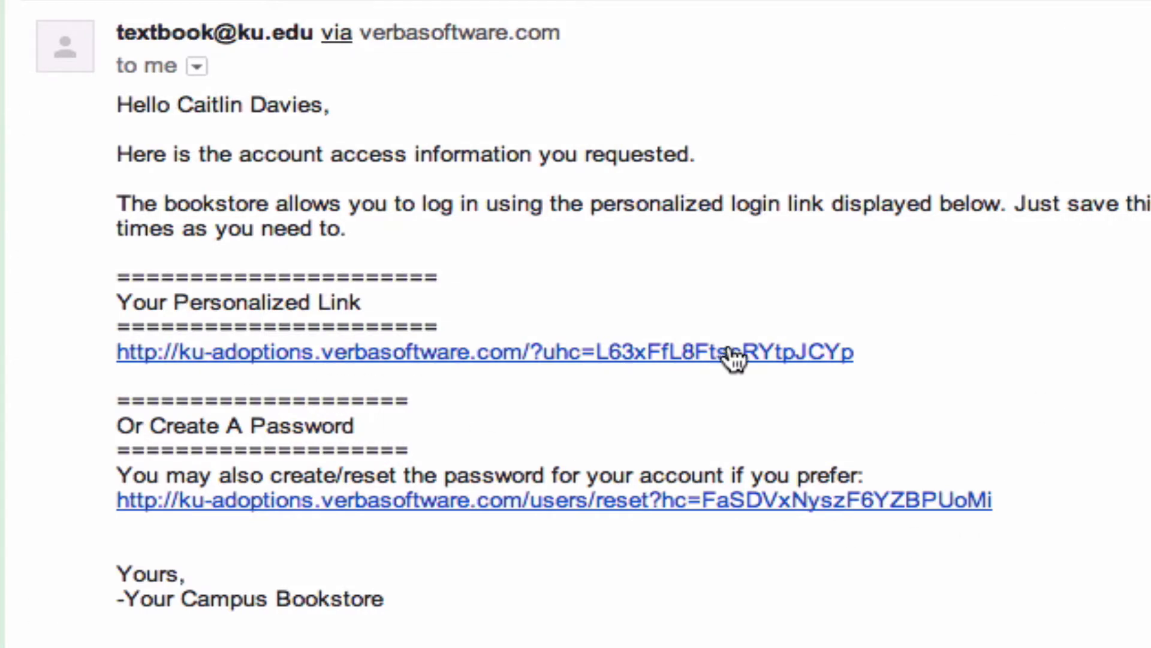
Select the personalized login link URL in the bookstore's account access email
{"action": "left_click_drag", "start_coordinate": [855, 352], "coordinate": [600, 347]}
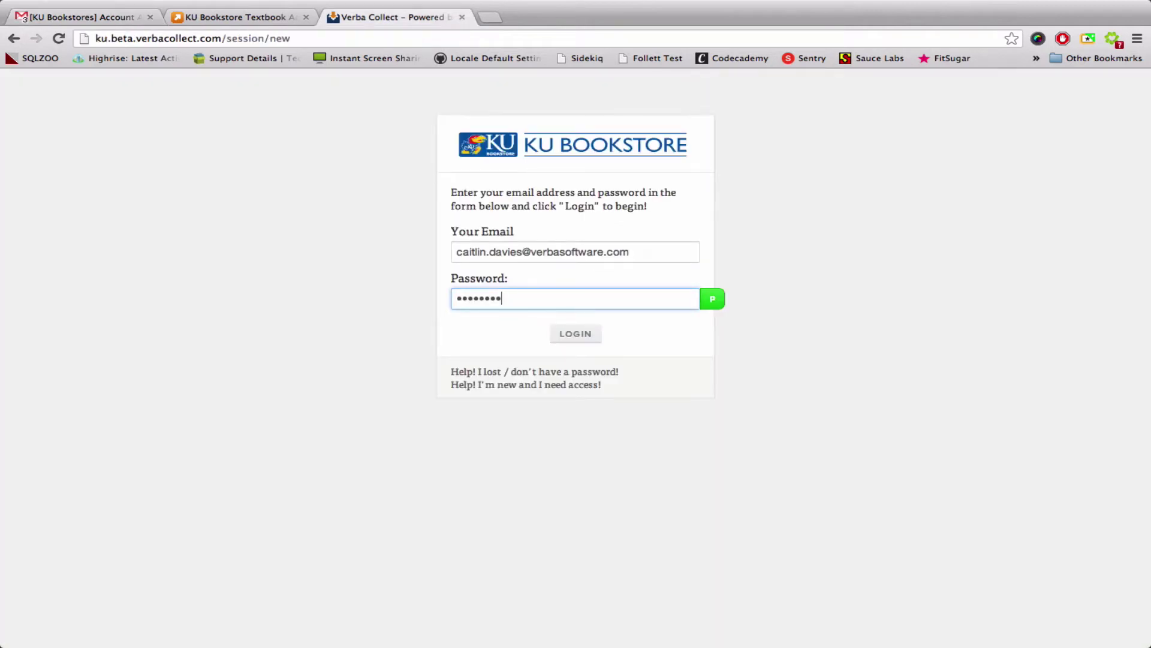
Log in, switch the term to Fall 2012, then switch back to Spring 2013
{"action": "left_click", "coordinate": [586, 335]}
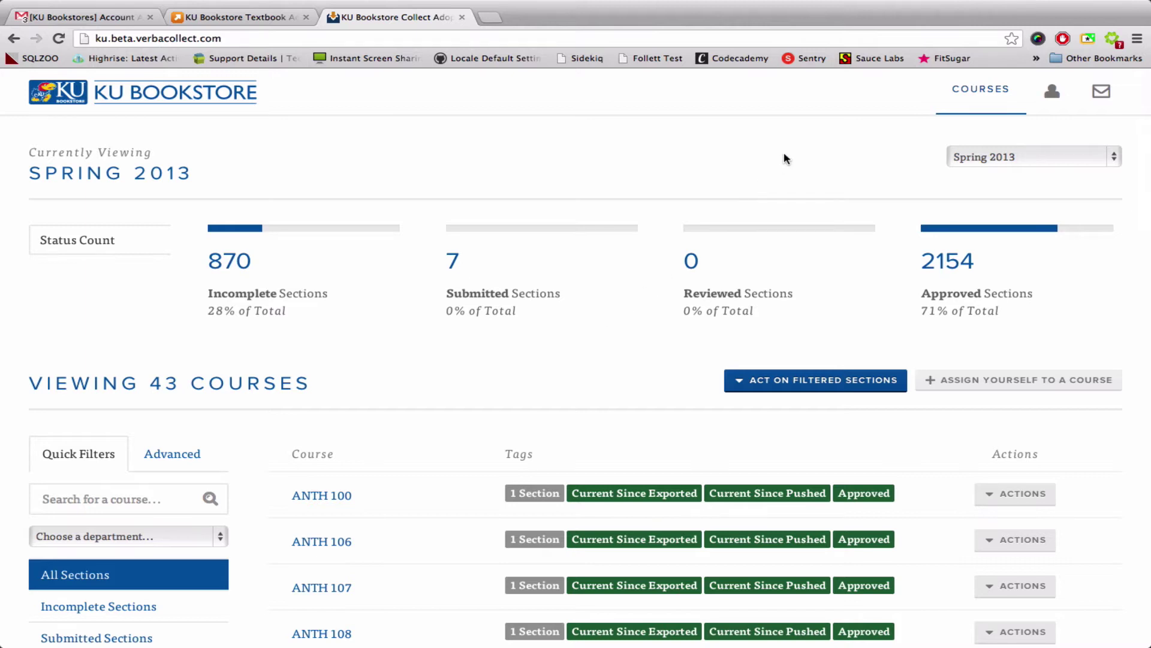
{"action": "left_click", "coordinate": [1002, 161]}
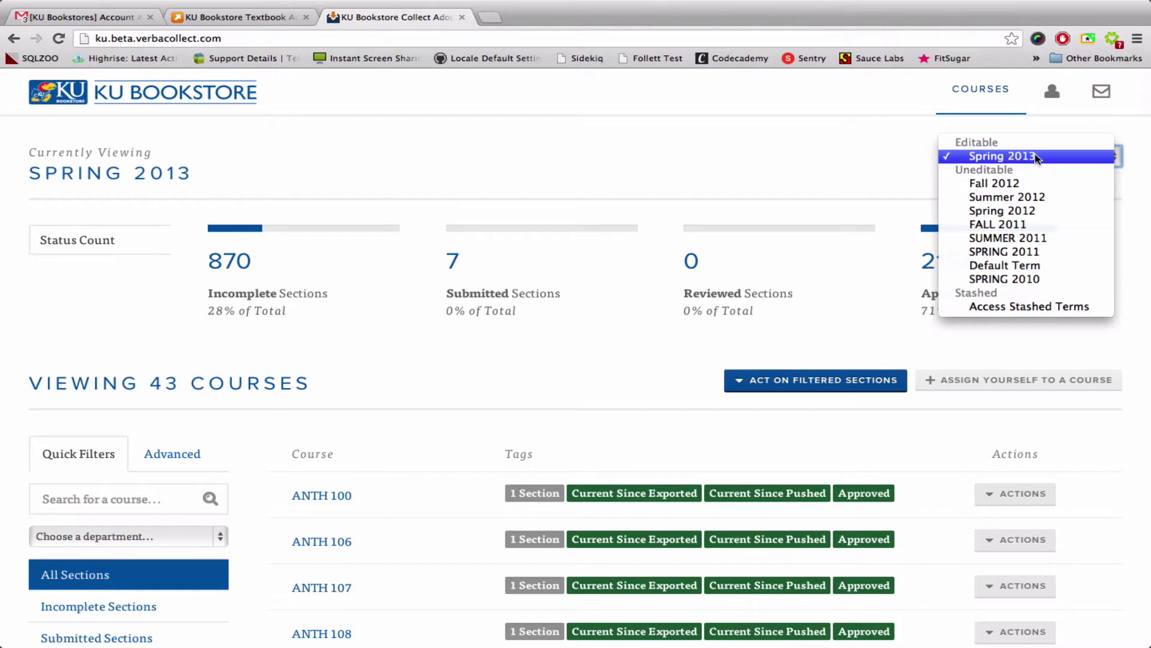
{"action": "left_click", "coordinate": [1038, 190]}
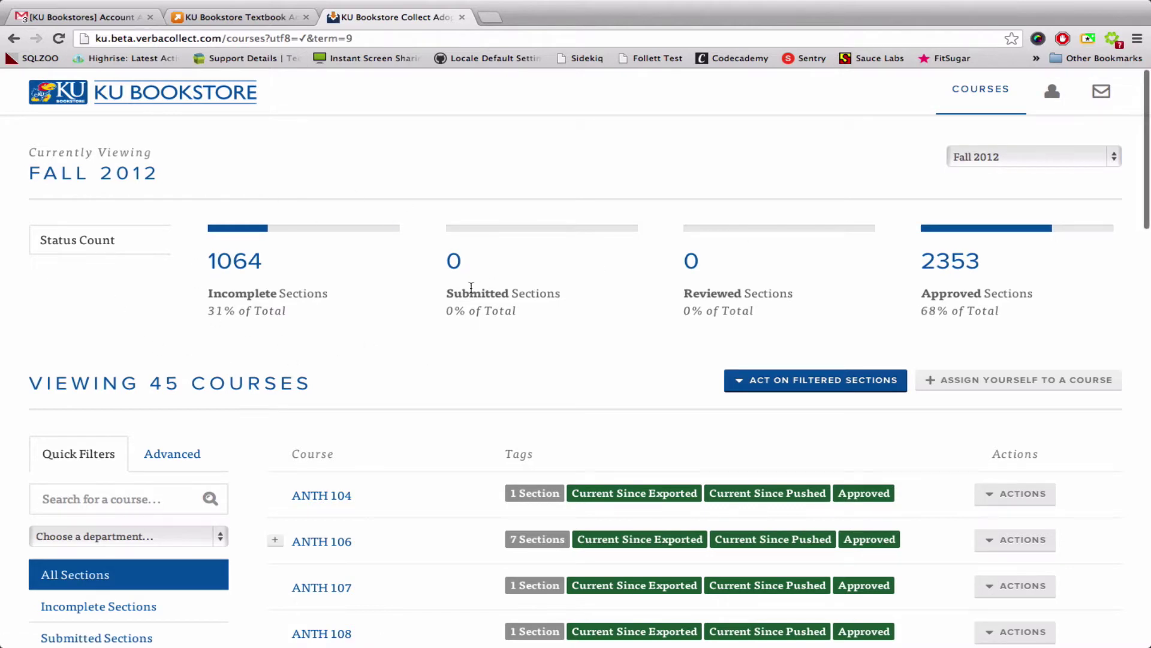
{"action": "left_click", "coordinate": [978, 162]}
{"action": "left_click", "coordinate": [988, 128]}
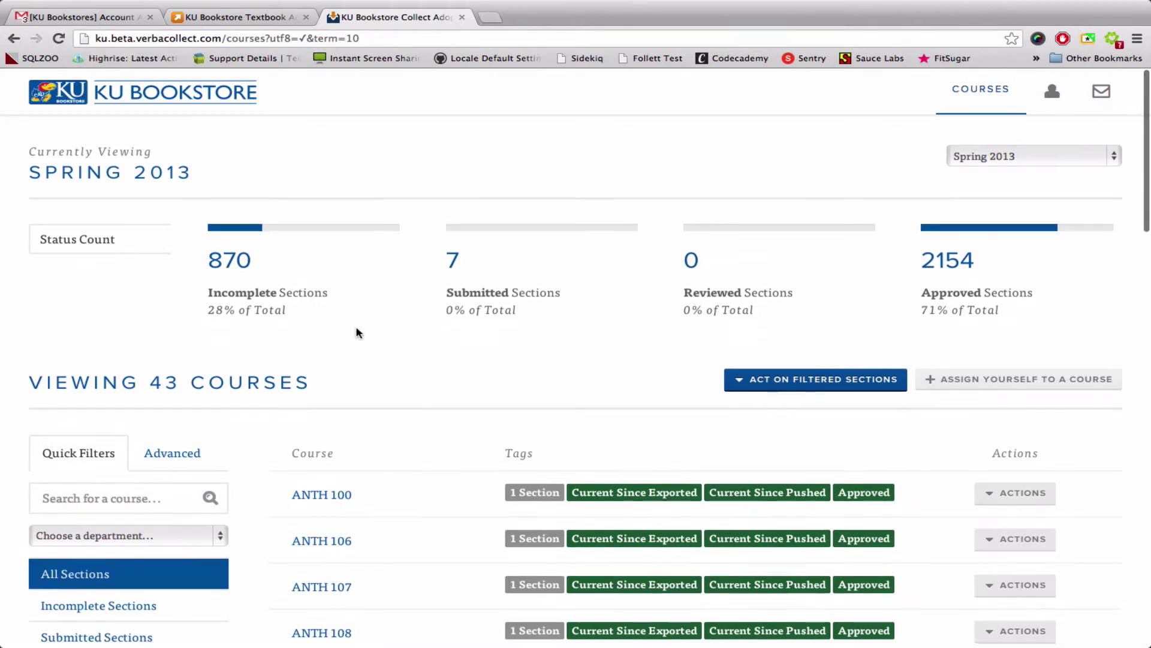
{"action": "scroll", "coordinate": [357, 331], "scroll_direction": "down", "scroll_amount": 3}
{"action": "scroll", "coordinate": [358, 331], "scroll_direction": "down", "scroll_amount": 2}
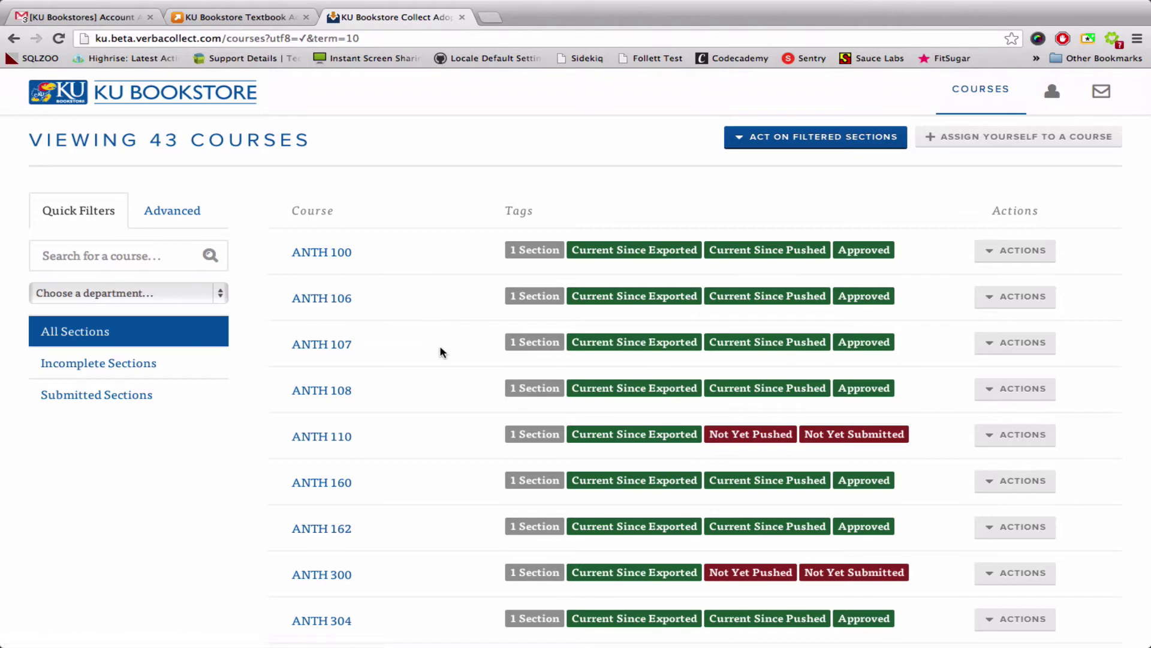
{"action": "scroll", "coordinate": [442, 352], "scroll_direction": "down", "scroll_amount": 15}
{"action": "left_click", "coordinate": [358, 454]}
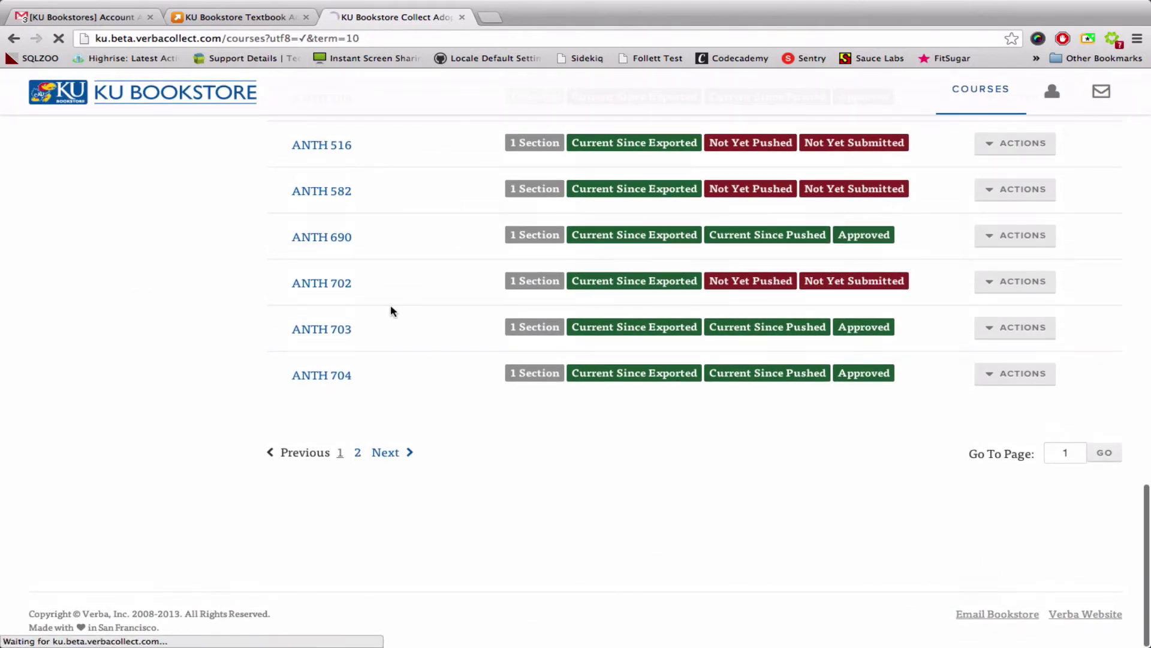
{"action": "scroll", "coordinate": [391, 310], "scroll_direction": "down", "scroll_amount": 15}
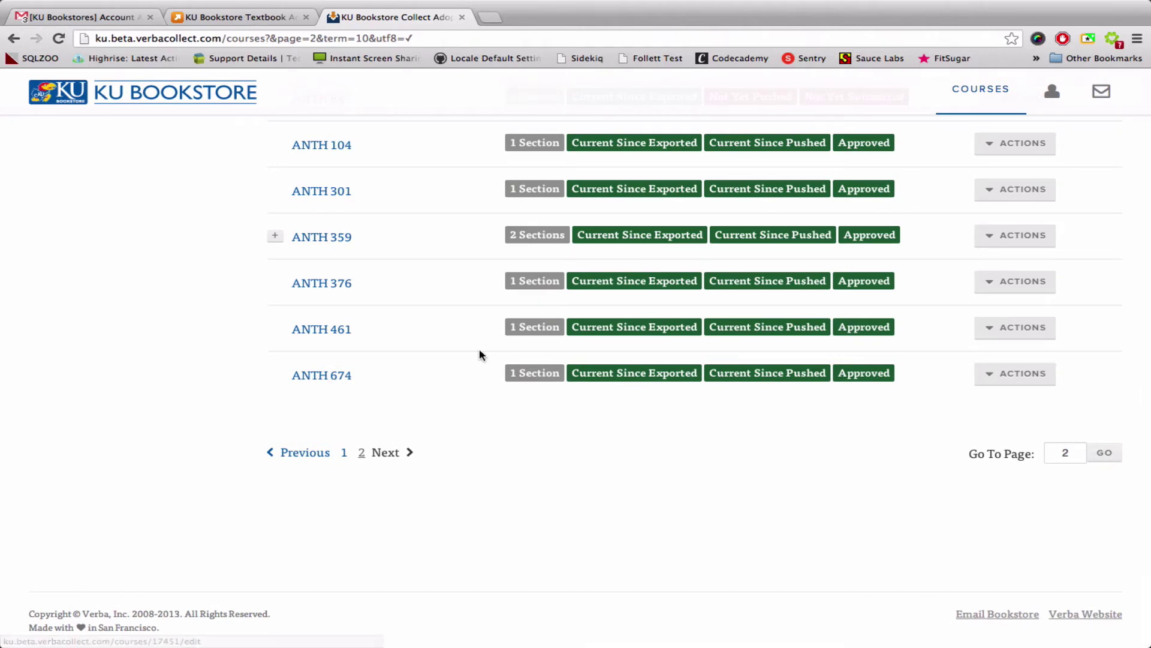
{"action": "scroll", "coordinate": [479, 354], "scroll_direction": "up", "scroll_amount": 15}
{"action": "scroll", "coordinate": [480, 355], "scroll_direction": "down", "scroll_amount": 15}
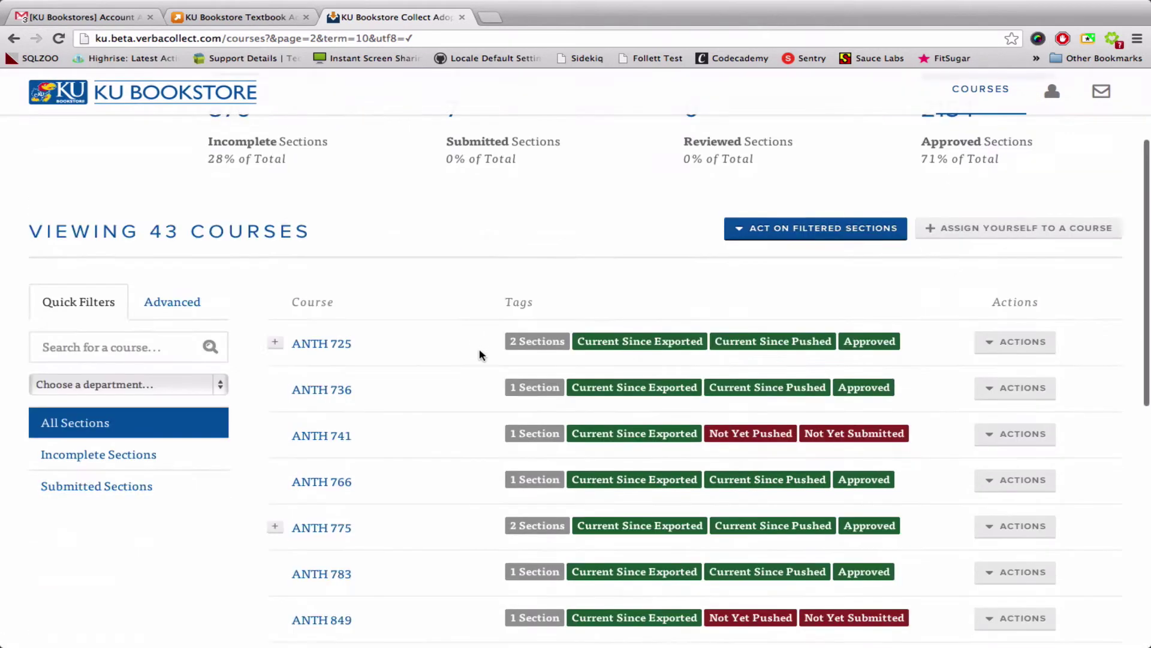
{"action": "left_click", "coordinate": [309, 453]}
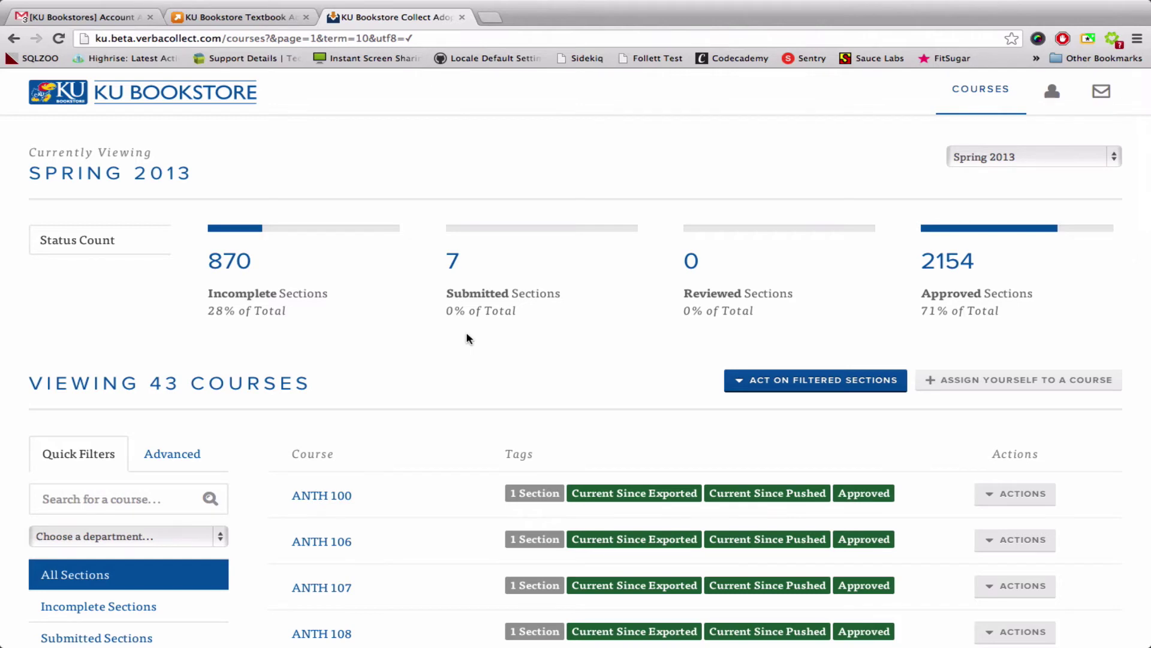
{"action": "scroll", "coordinate": [469, 338], "scroll_direction": "down", "scroll_amount": 4}
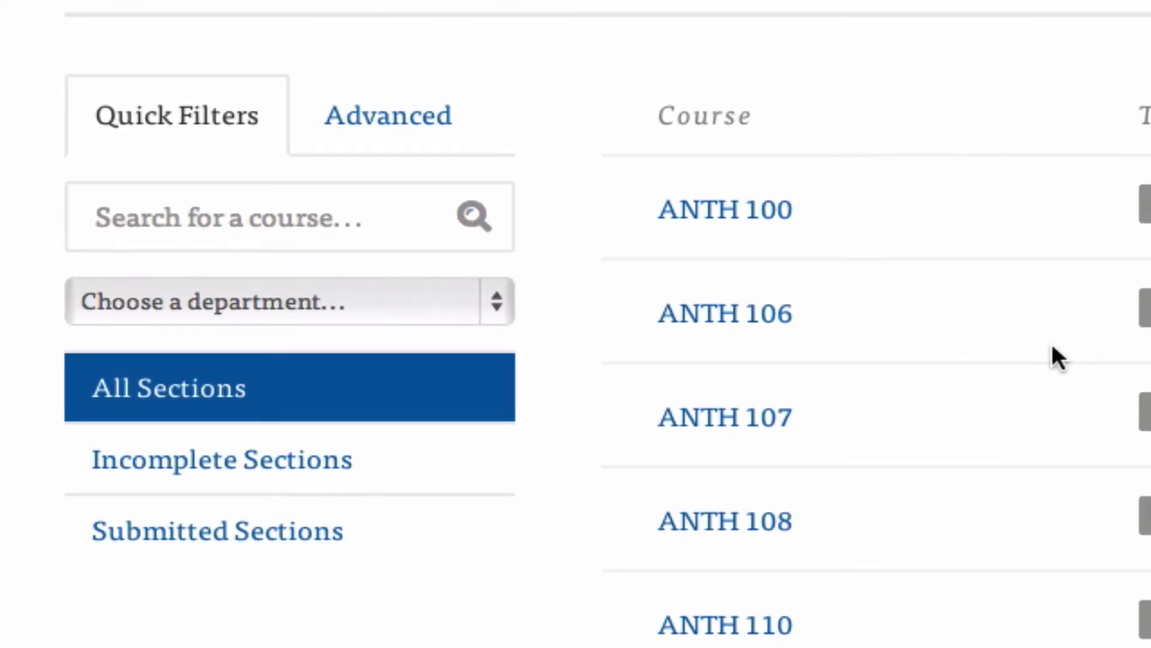
Quick-filter to incomplete sections, review the list, then filter to submitted sections, showing 0 courses
{"action": "left_click", "coordinate": [330, 476]}
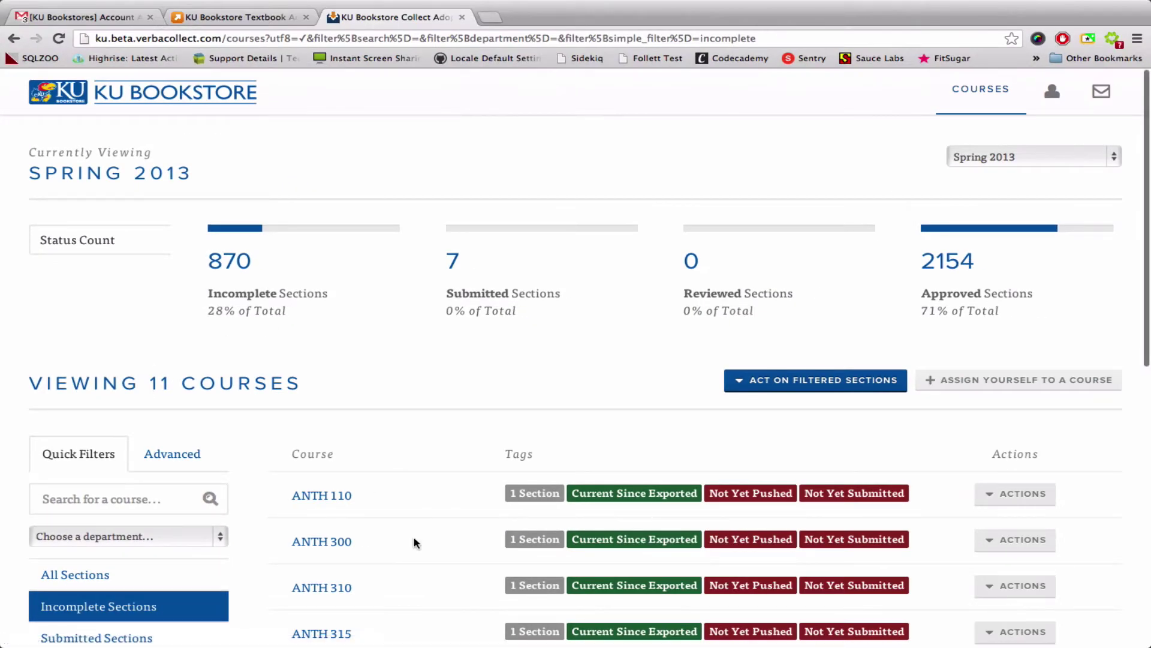
{"action": "scroll", "coordinate": [414, 543], "scroll_direction": "down", "scroll_amount": 8}
{"action": "scroll", "coordinate": [413, 542], "scroll_direction": "up", "scroll_amount": 5}
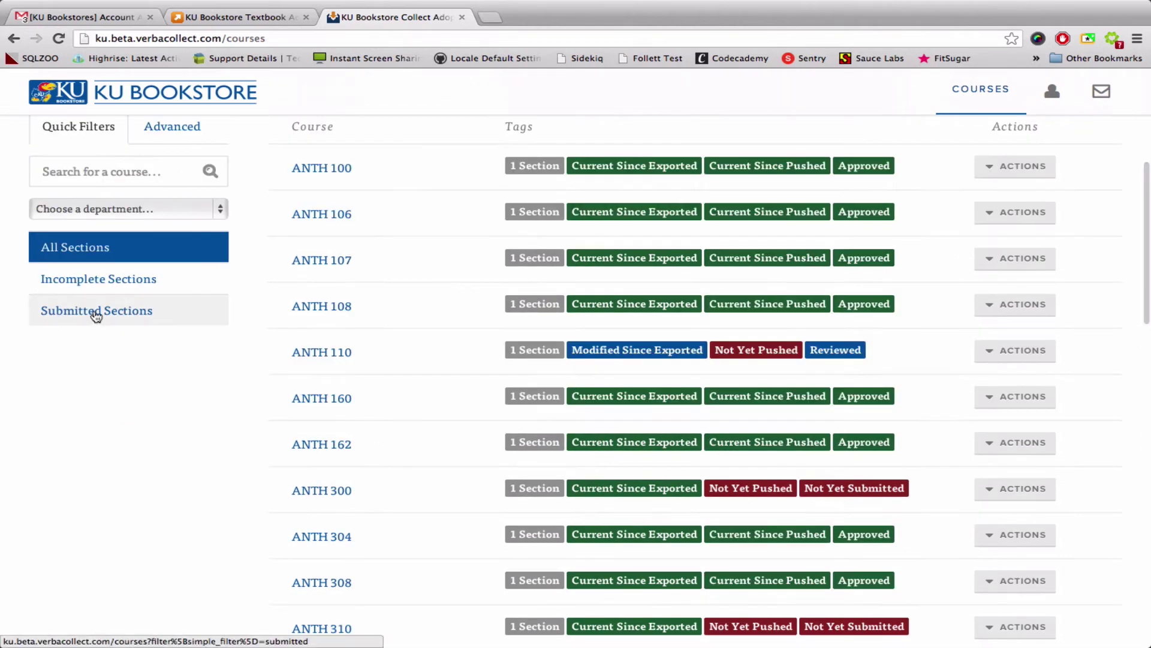
{"action": "left_click", "coordinate": [94, 313]}
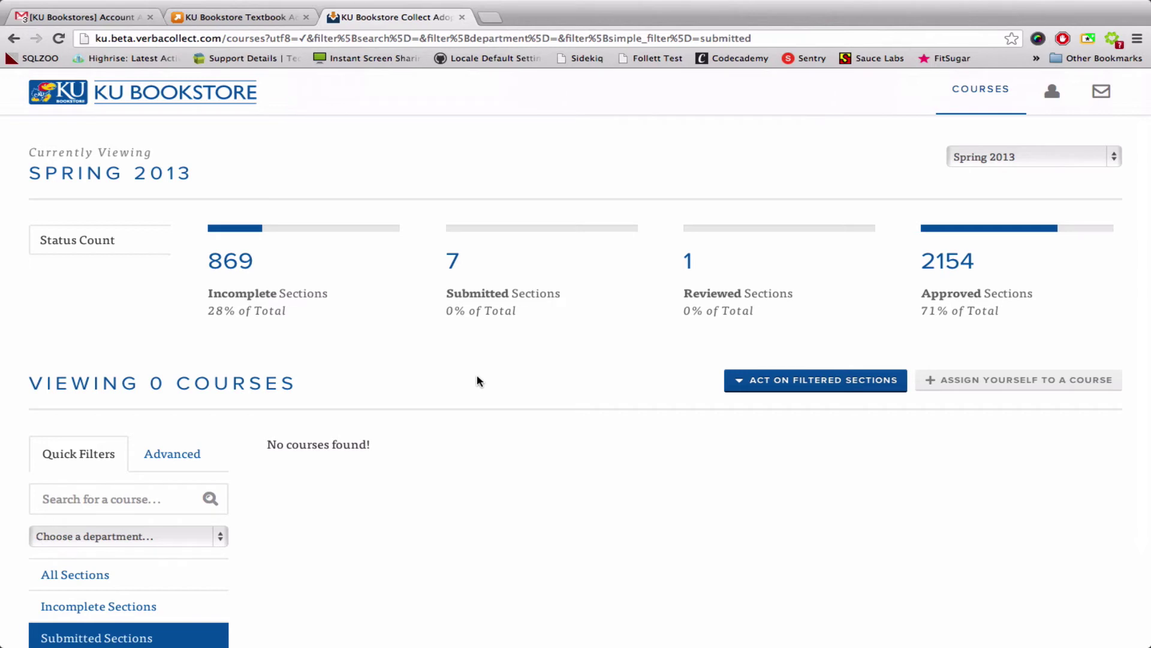
Filter back to incomplete sections, showing 10 ANTH courses, and bring up the Advanced filters
{"action": "scroll", "coordinate": [614, 484], "scroll_direction": "down", "scroll_amount": 4}
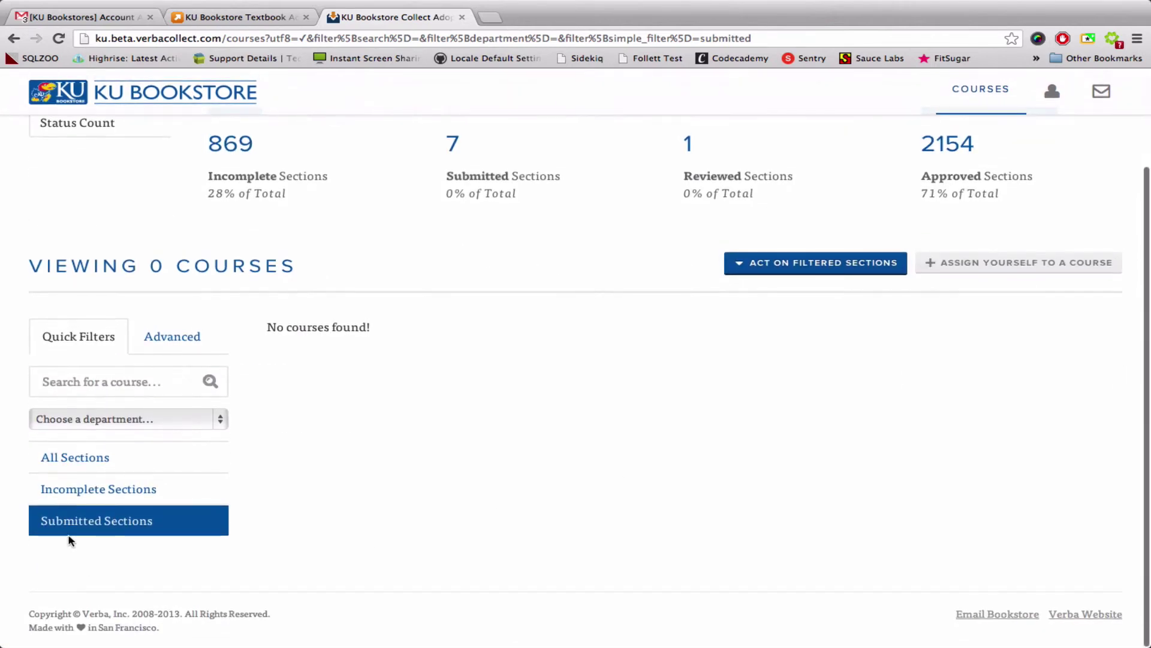
{"action": "left_click", "coordinate": [108, 490]}
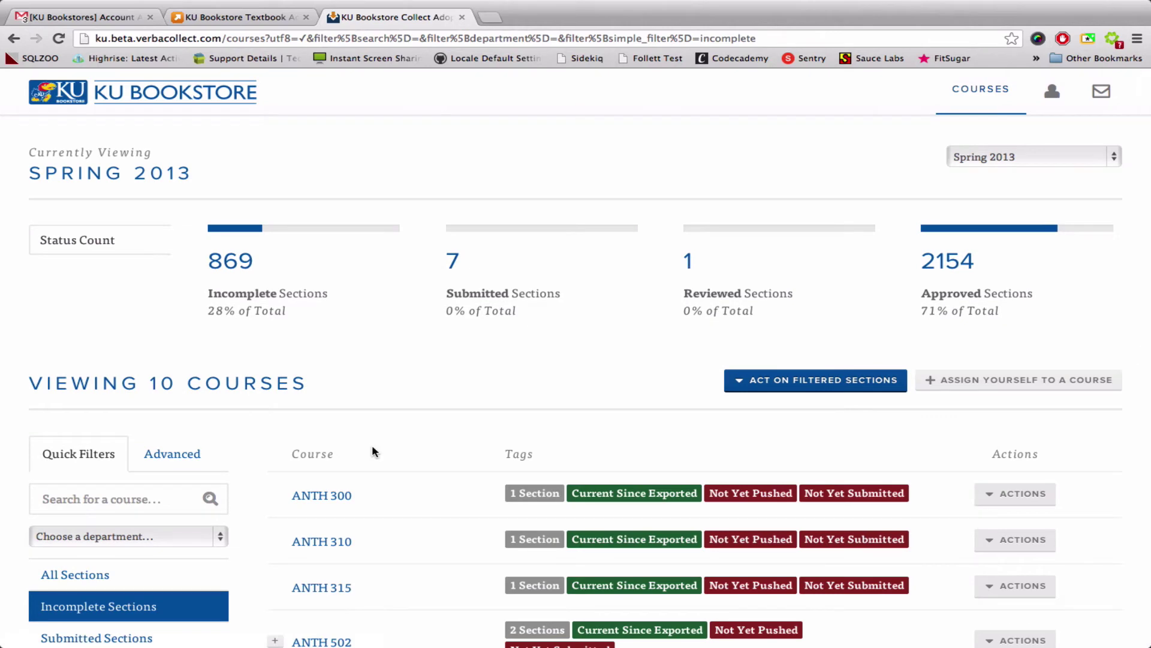
{"action": "scroll", "coordinate": [372, 451], "scroll_direction": "down", "scroll_amount": 5}
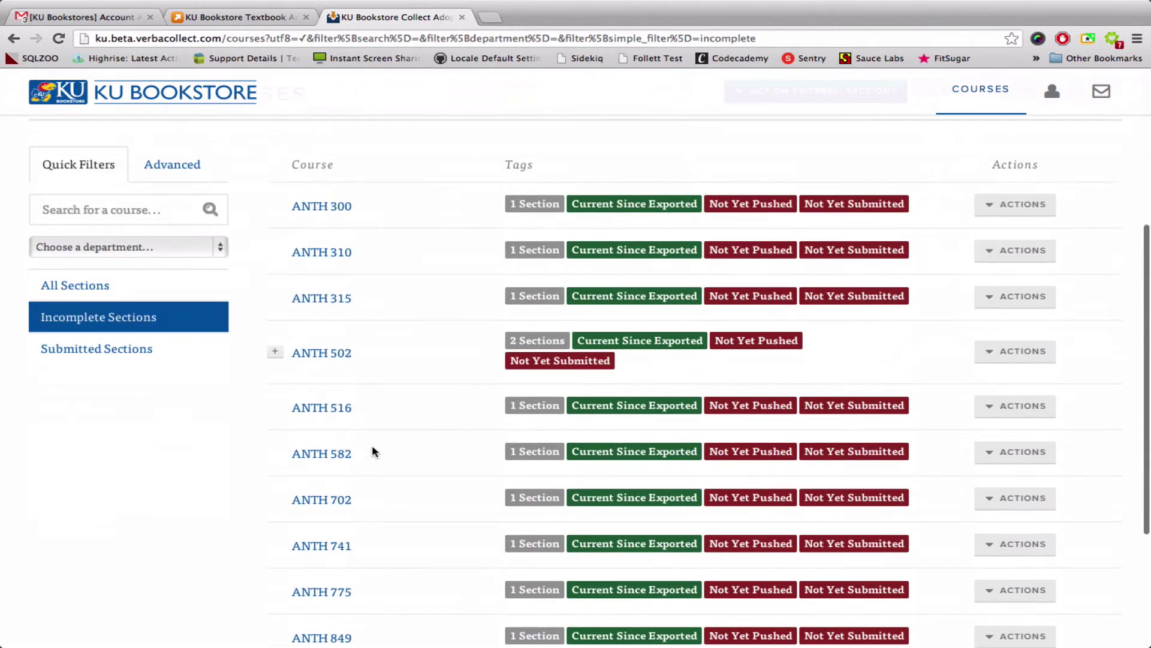
{"action": "left_click", "coordinate": [174, 157]}
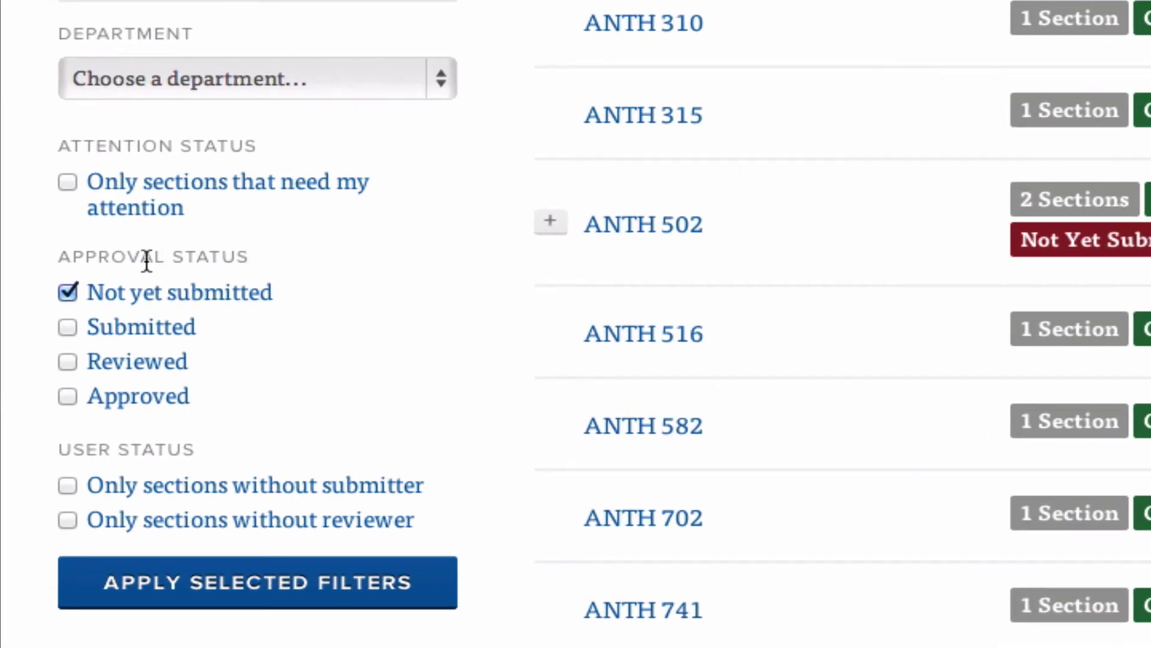
Apply an advanced status filter of Submitted, Reviewed and Approved only, listing 34 courses
{"action": "left_click", "coordinate": [52, 331]}
{"action": "left_click", "coordinate": [70, 328]}
{"action": "left_click", "coordinate": [69, 362]}
{"action": "left_click", "coordinate": [70, 397]}
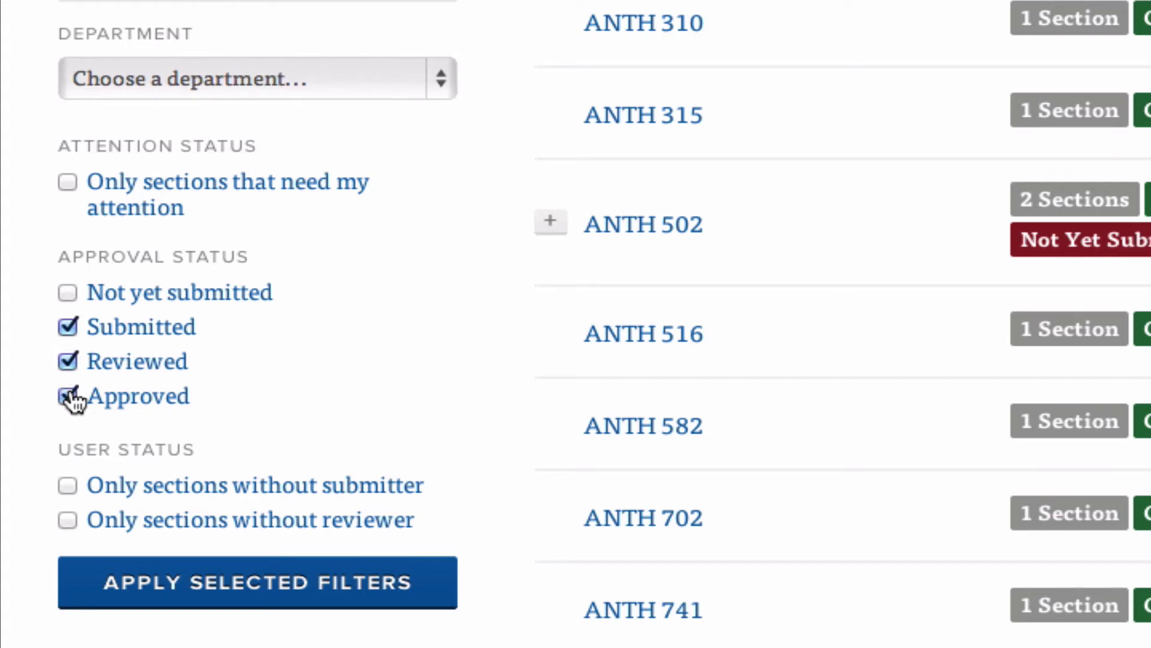
{"action": "left_click", "coordinate": [293, 590]}
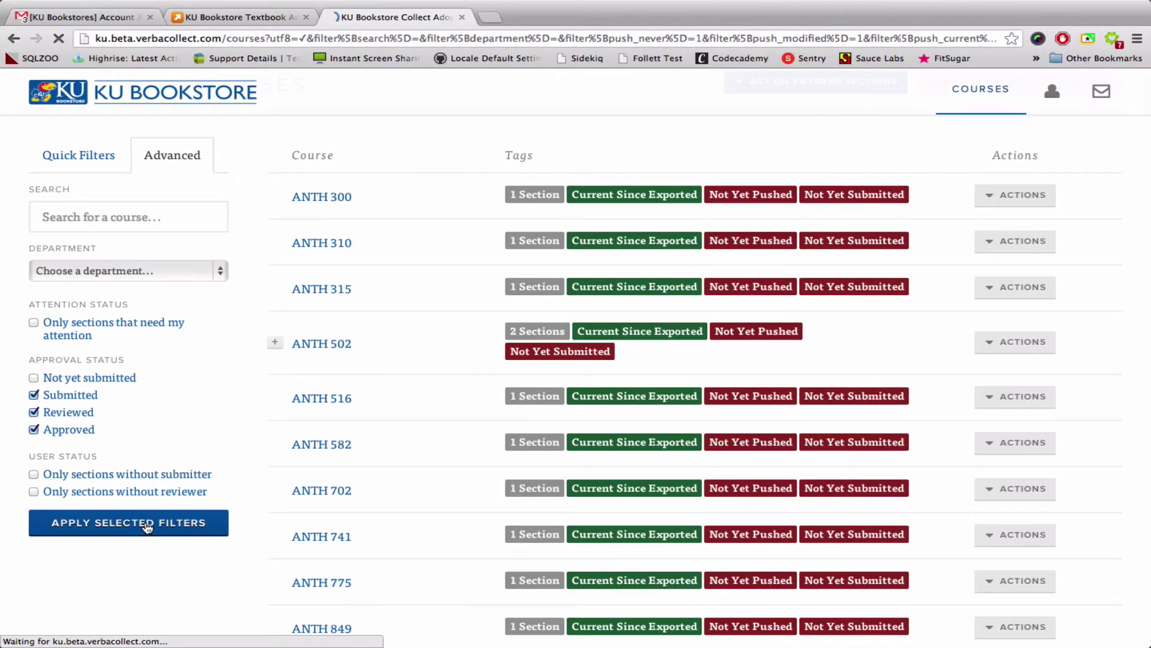
{"action": "scroll", "coordinate": [376, 487], "scroll_direction": "down", "scroll_amount": 1}
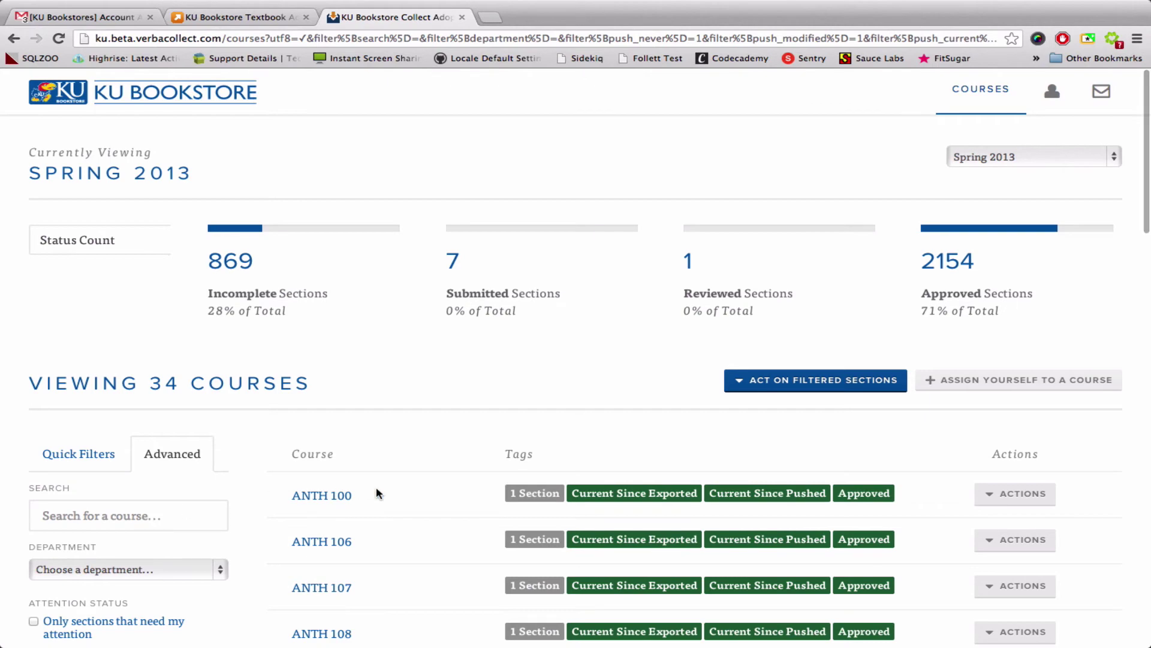
{"action": "scroll", "coordinate": [376, 486], "scroll_direction": "down", "scroll_amount": 15}
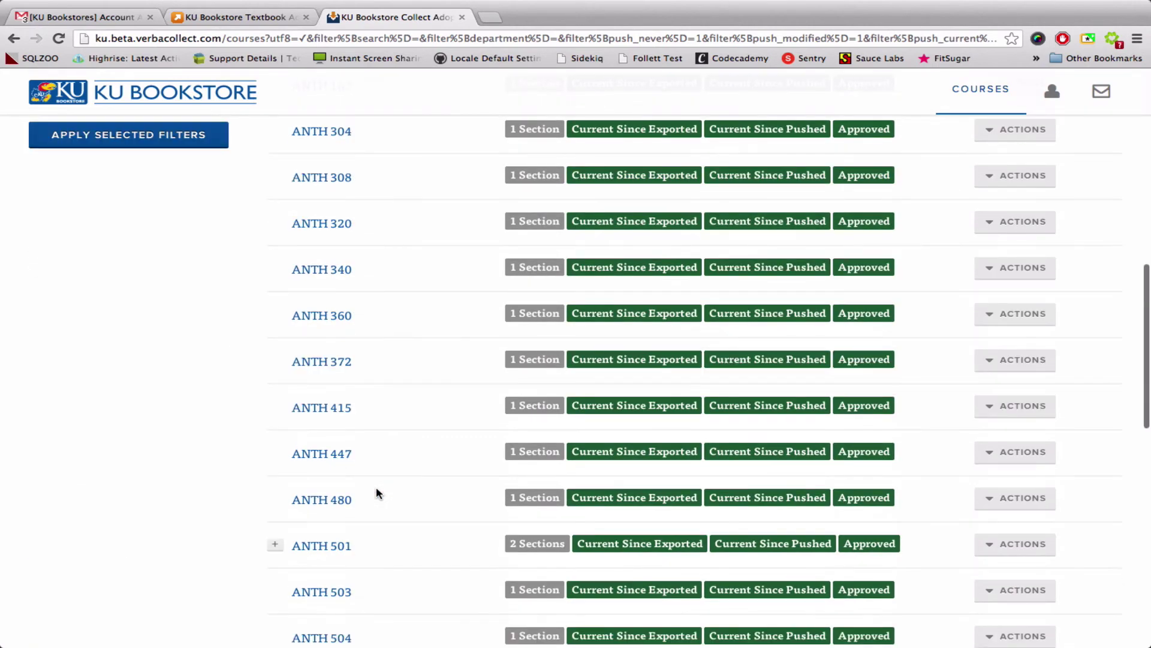
{"action": "scroll", "coordinate": [375, 487], "scroll_direction": "up", "scroll_amount": 10}
{"action": "scroll", "coordinate": [375, 487], "scroll_direction": "up", "scroll_amount": 5}
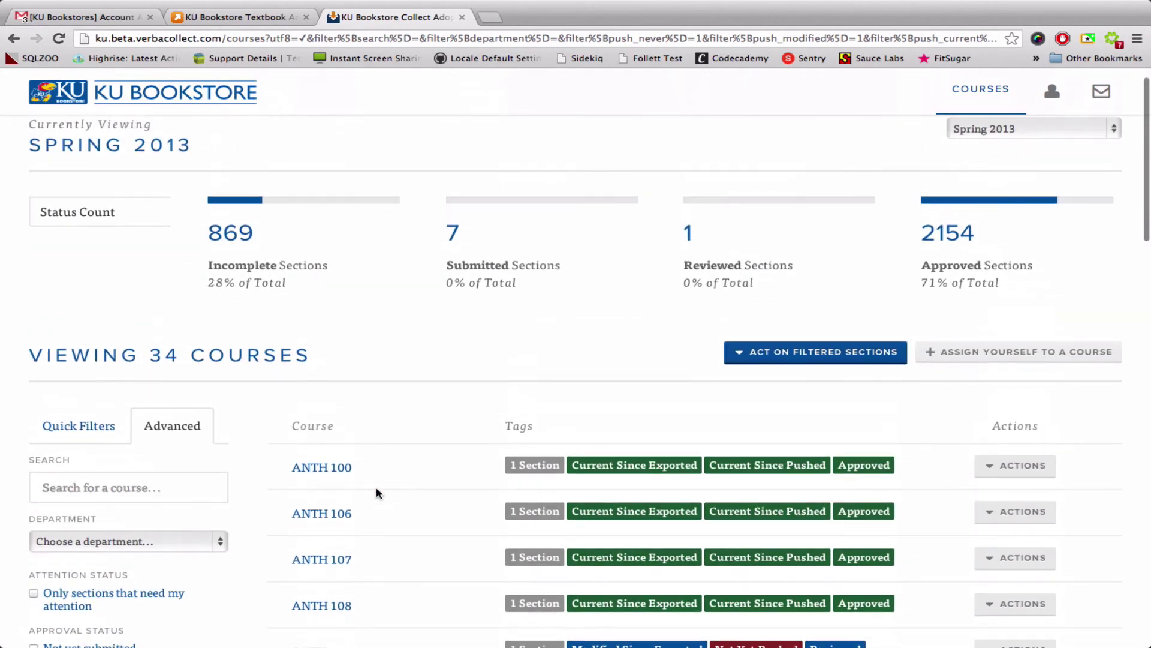
Export the filtered sections as a CSV file sent by email
{"action": "left_click", "coordinate": [790, 353]}
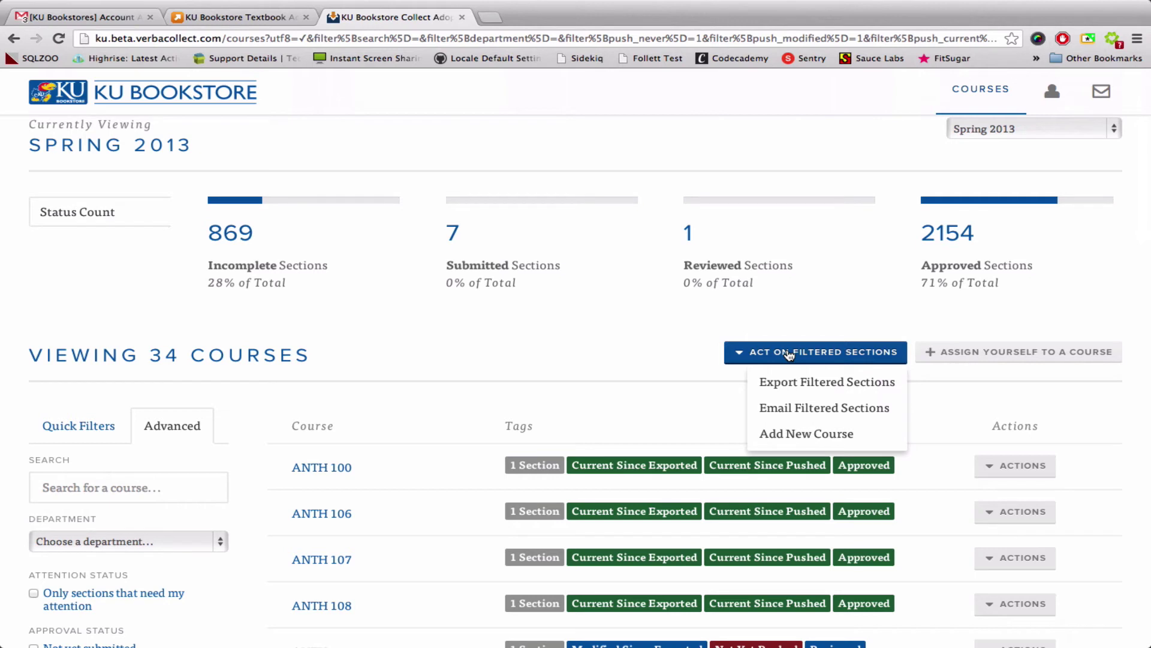
{"action": "left_click", "coordinate": [795, 391]}
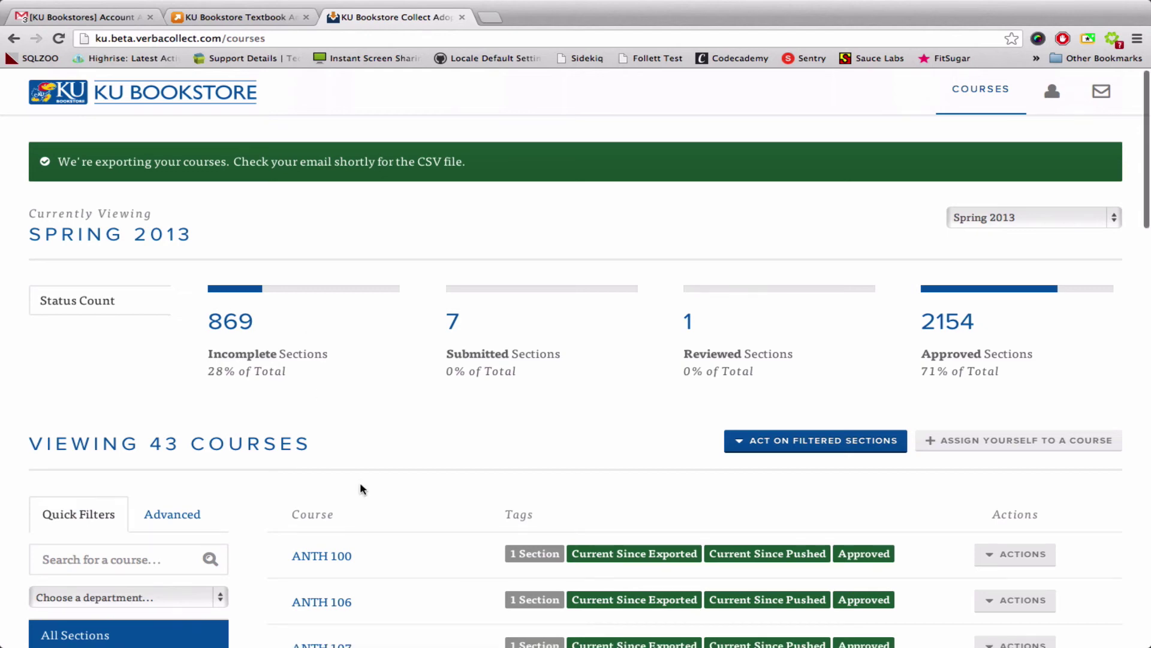
{"action": "scroll", "coordinate": [360, 482], "scroll_direction": "down", "scroll_amount": 5}
{"action": "scroll", "coordinate": [647, 464], "scroll_direction": "right", "scroll_amount": 5}
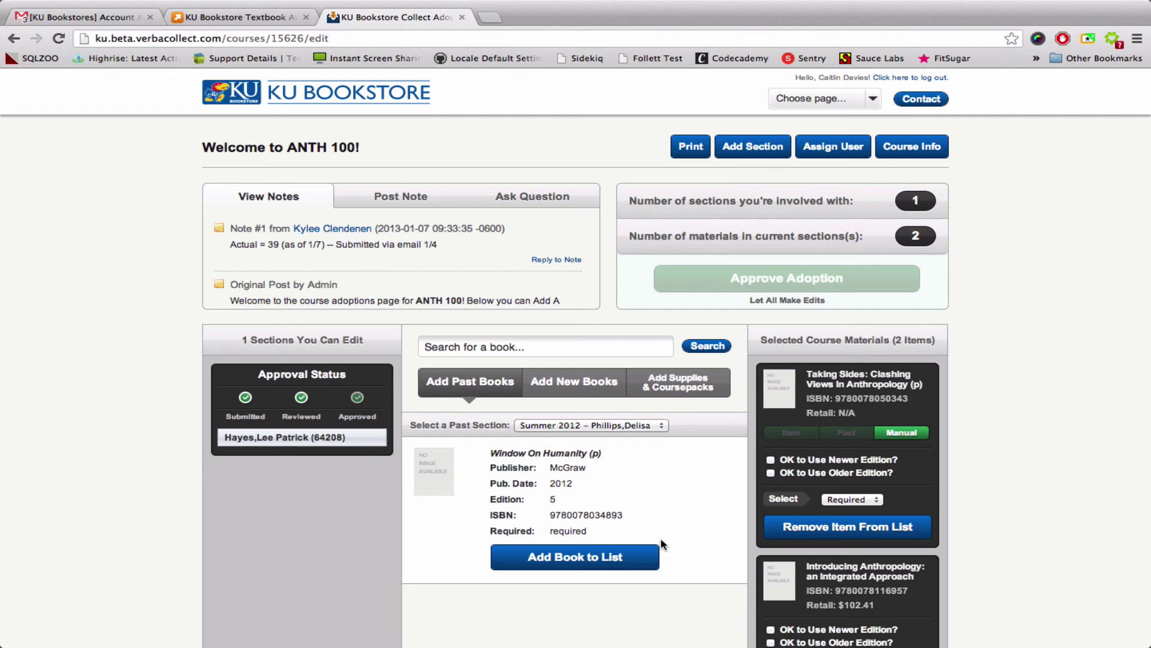
Return to the courses list via the Choose page dropdown
{"action": "left_click", "coordinate": [821, 98]}
{"action": "left_click", "coordinate": [851, 133]}
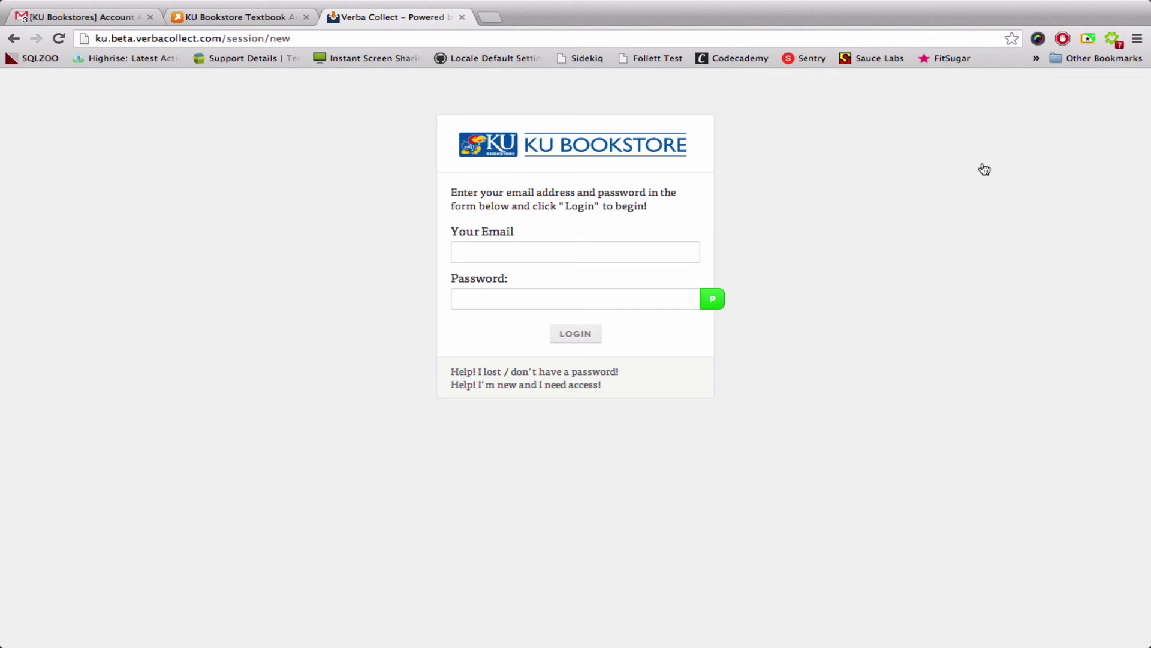
Place the cursor in the empty Password field on the login page
{"action": "left_click", "coordinate": [511, 293]}
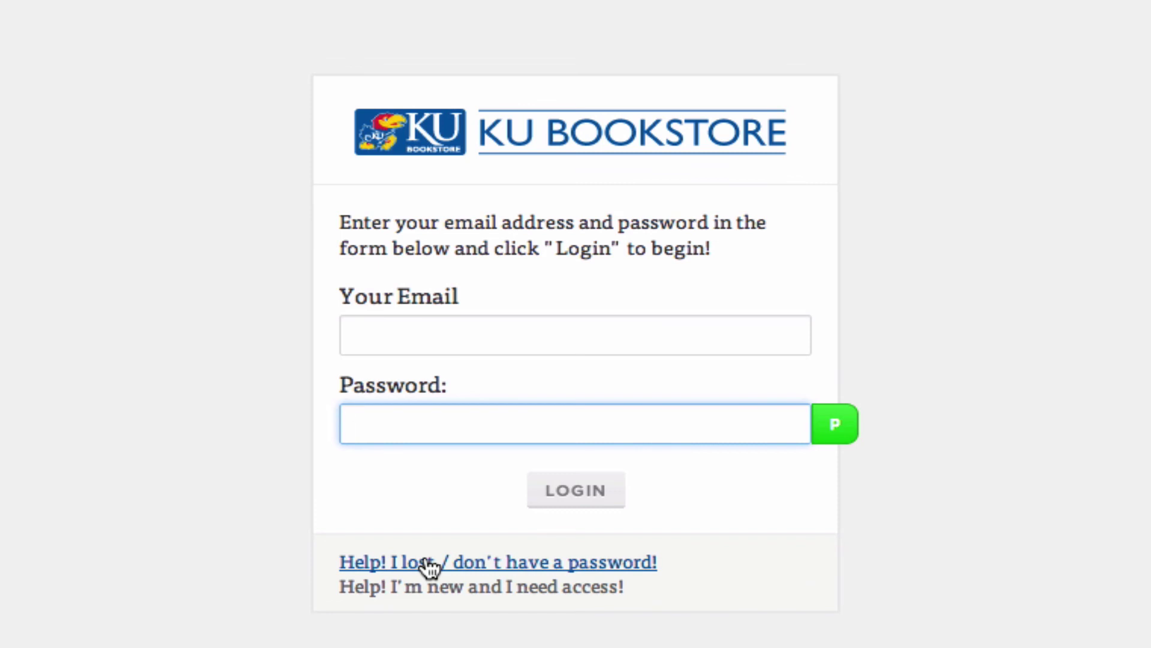
Submit a password recovery request for the account email, accepting the autocompleted address
{"action": "left_click", "coordinate": [429, 566]}
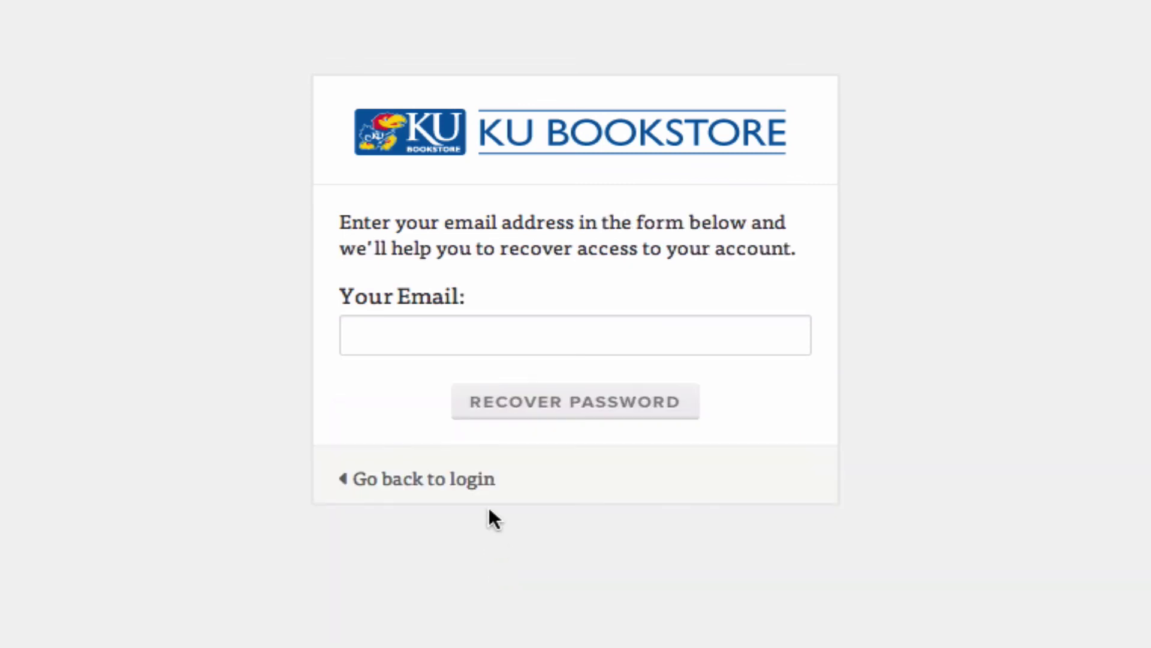
{"action": "left_click", "coordinate": [456, 336]}
{"action": "type", "text": "caitlin"}
{"action": "key", "text": "Down"}
{"action": "key", "text": "Down"}
{"action": "key", "text": "Return"}
{"action": "left_click", "coordinate": [621, 407]}
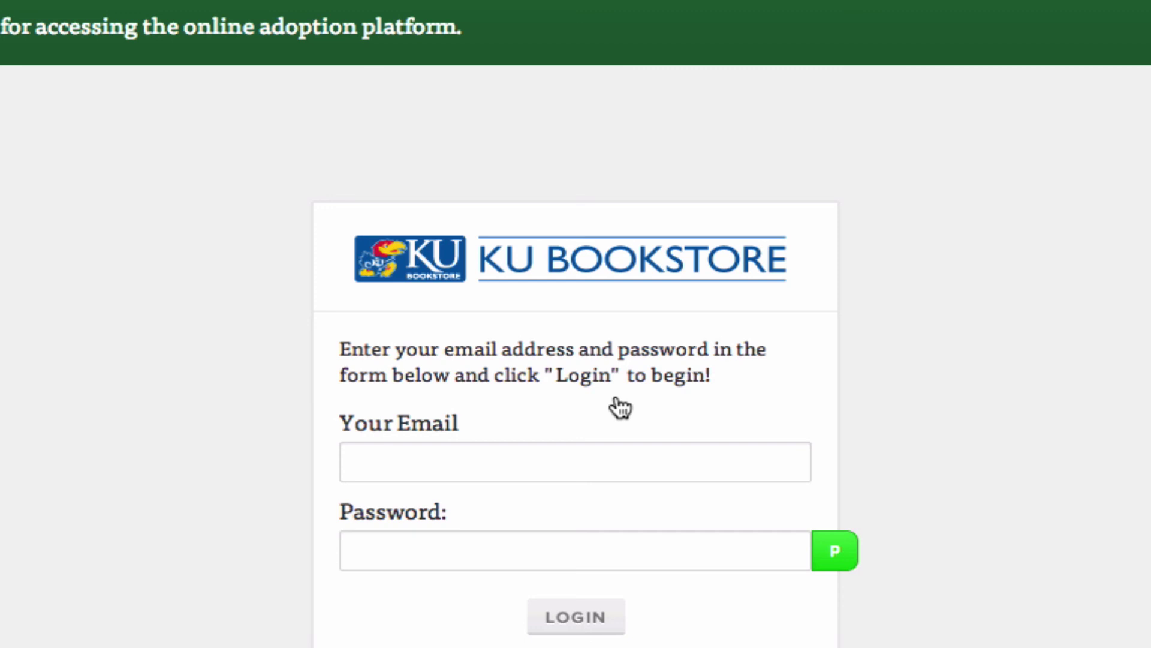